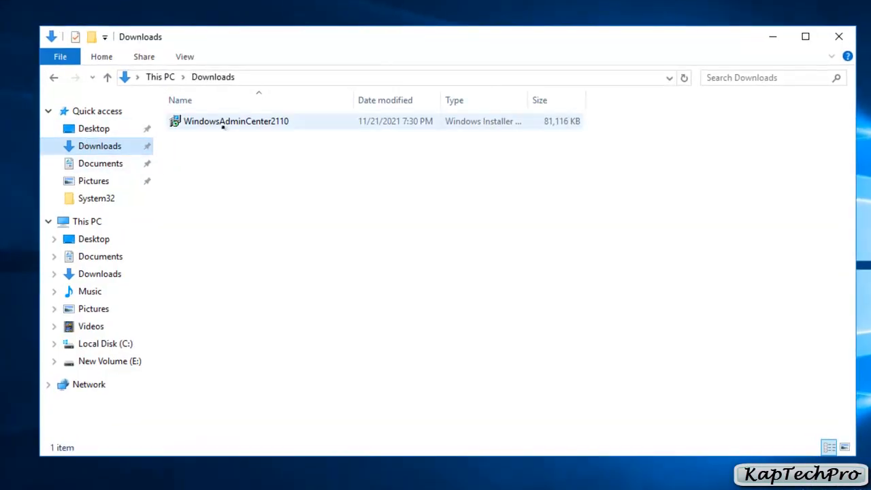
Run the WindowsAdminCenter2110 installer and choose to change the existing installation.
left_click(277, 123)
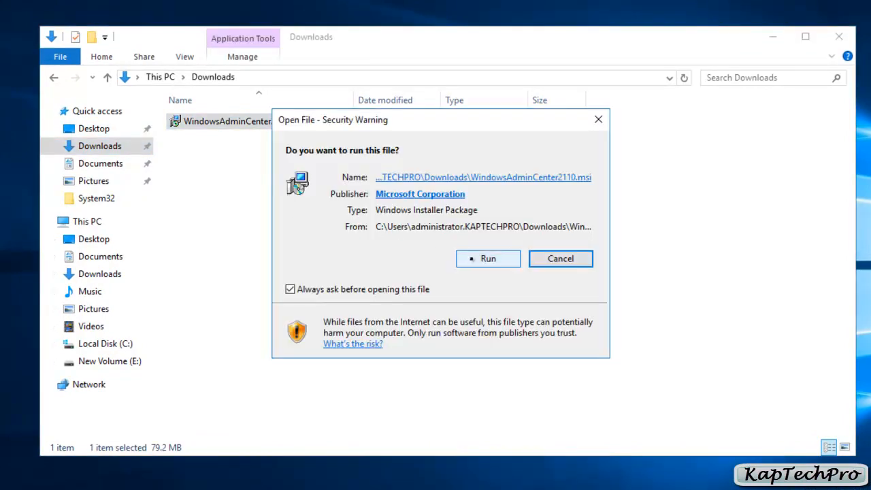
left_click(470, 258)
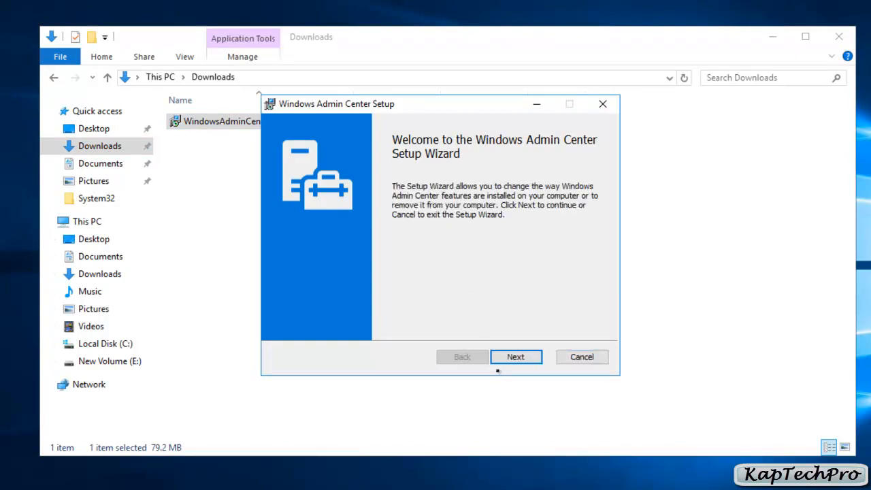
left_click(514, 357)
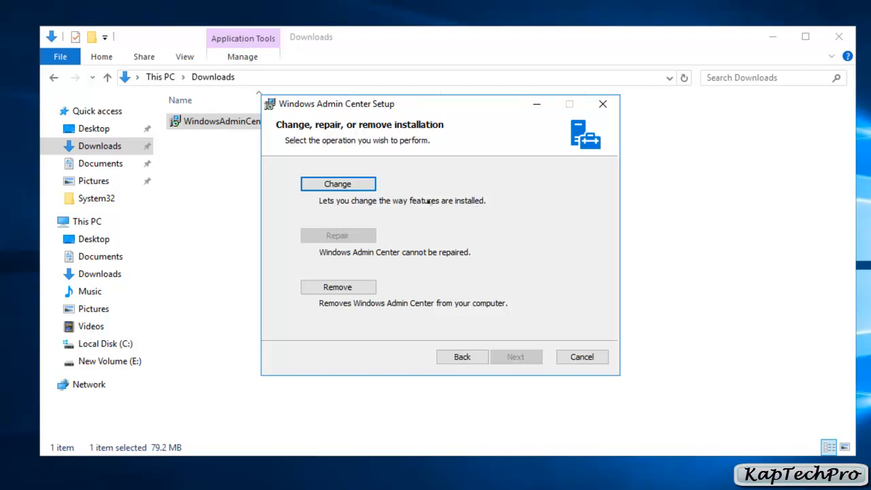
left_click(342, 185)
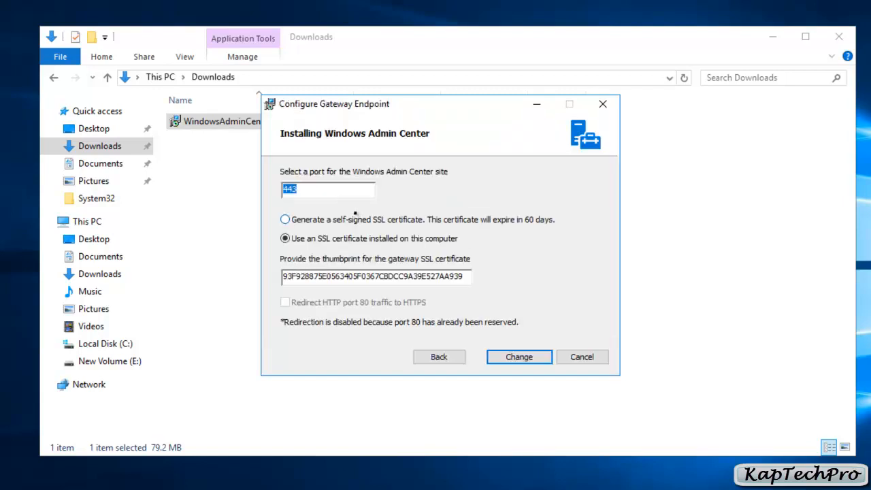
Set the port for the Windows Admin Center site to 4433, apply the change and finish the setup wizard.
left_click(341, 188)
type("3")
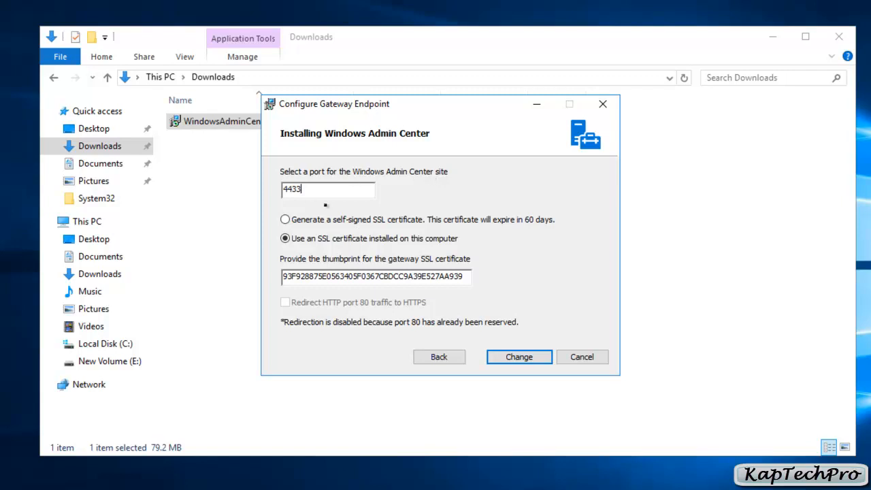
left_click(503, 356)
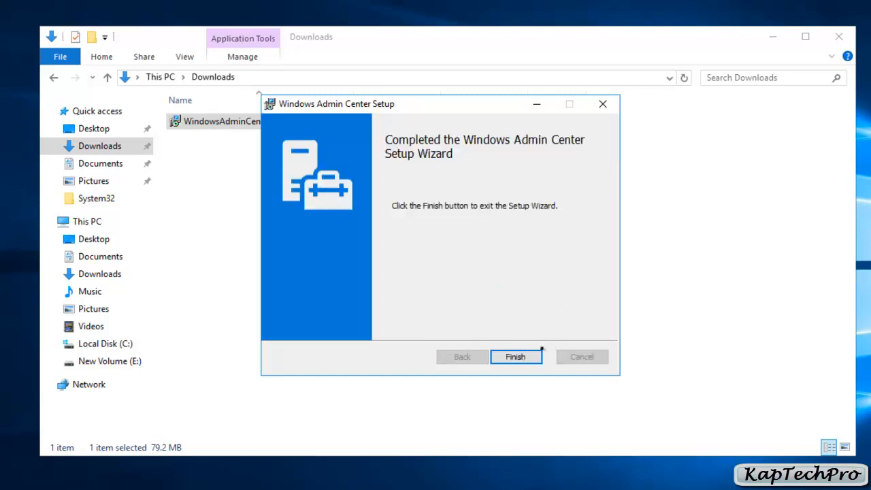
left_click(517, 359)
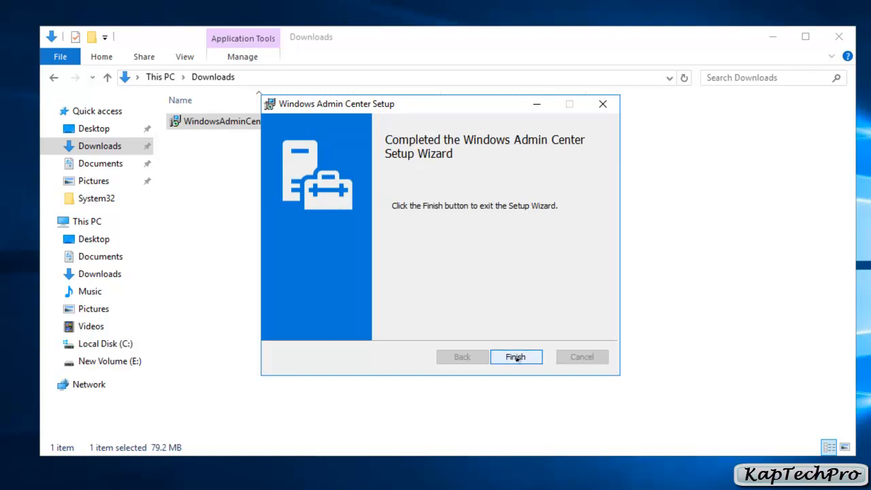
left_click(516, 358)
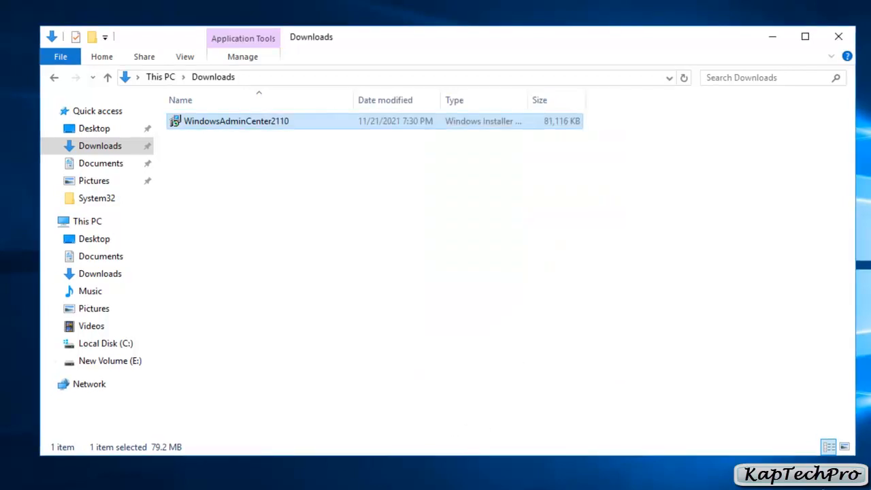
left_click(160, 487)
left_click(225, 456)
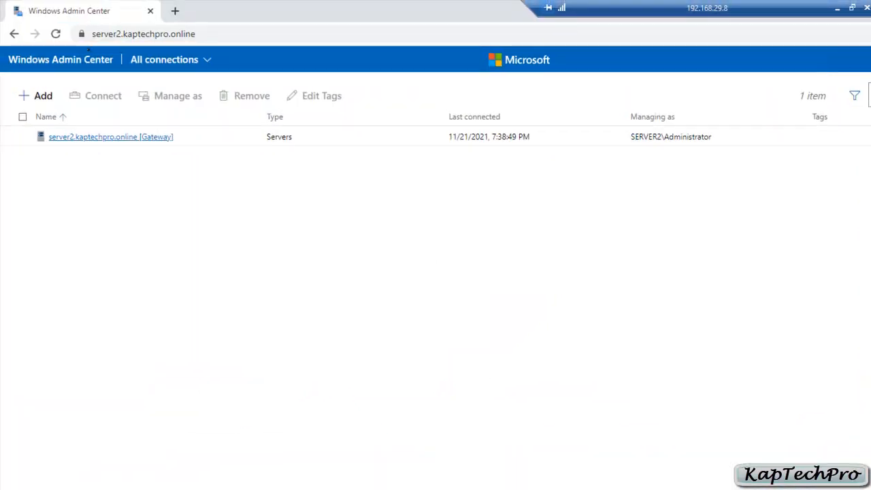
left_click(57, 34)
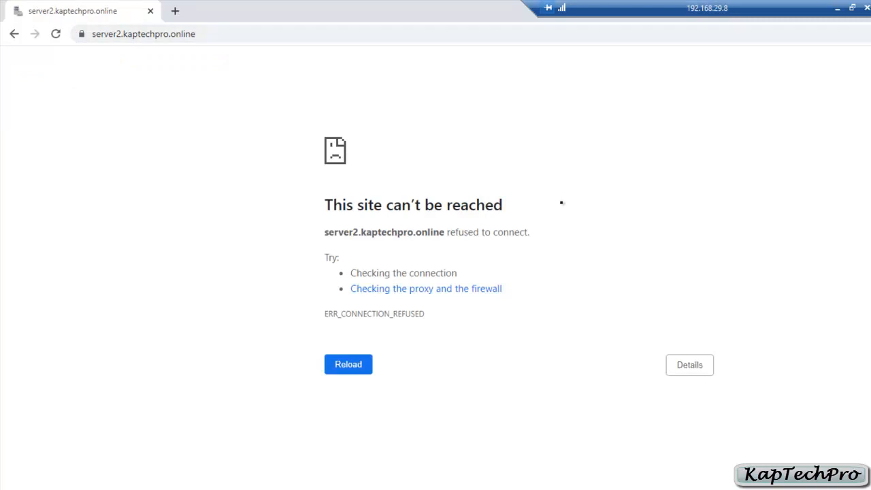
double_click(245, 34)
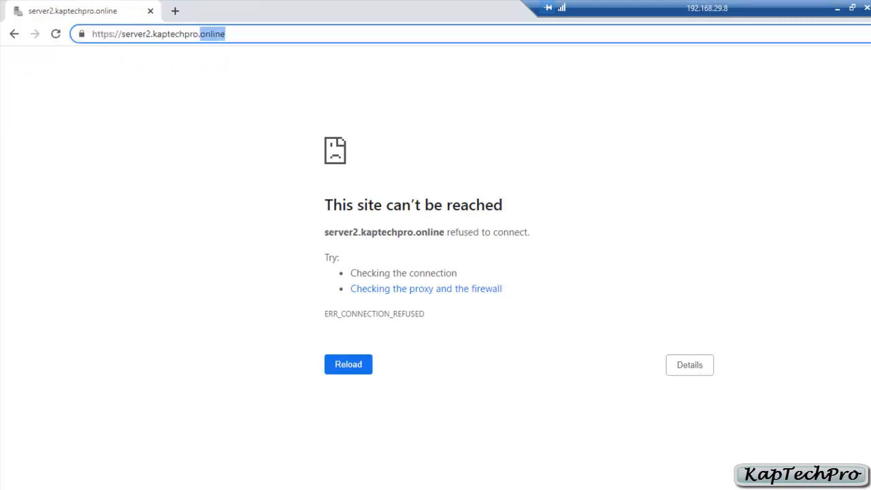
left_click(245, 34)
key("Return")
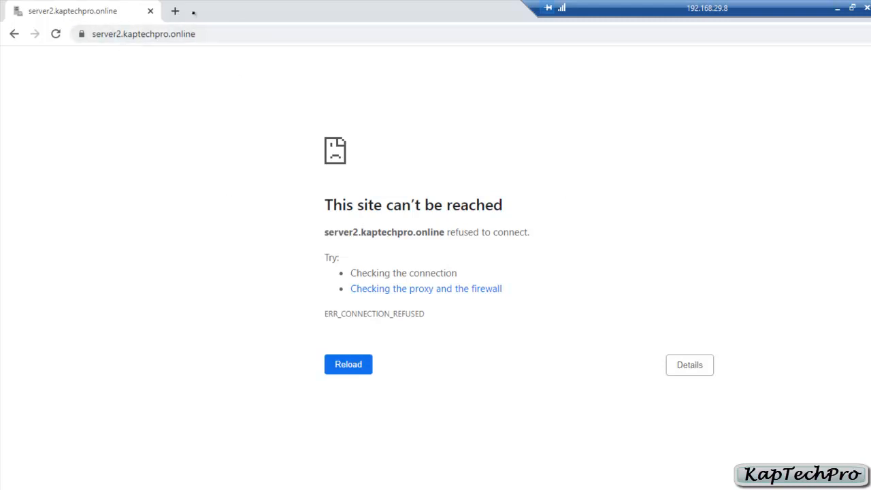
left_click(175, 11)
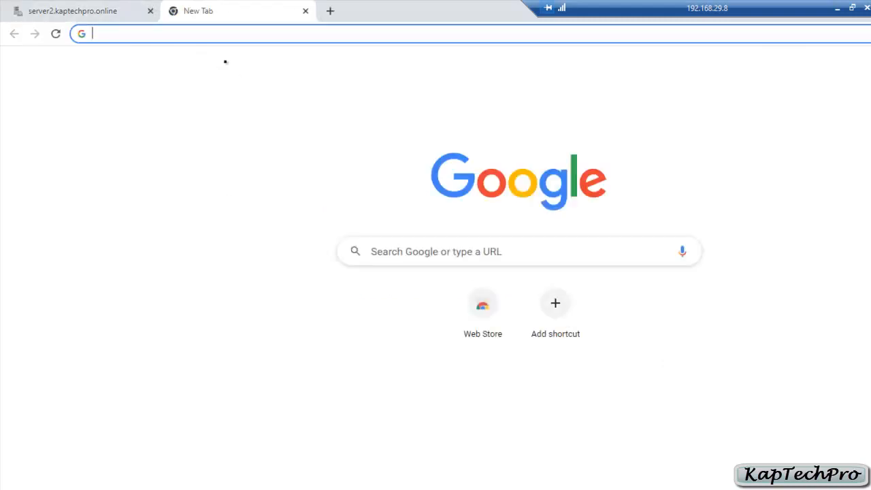
type("https://server2.kaptechpro.online")
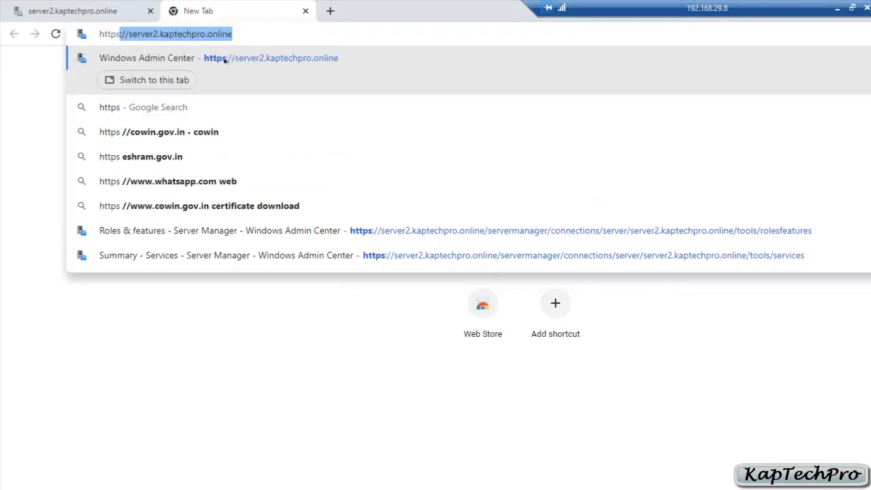
key("Right")
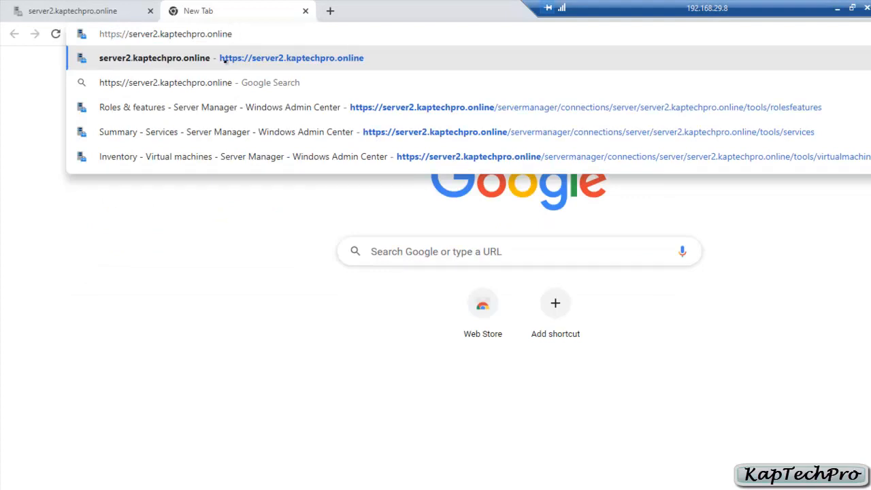
type(":")
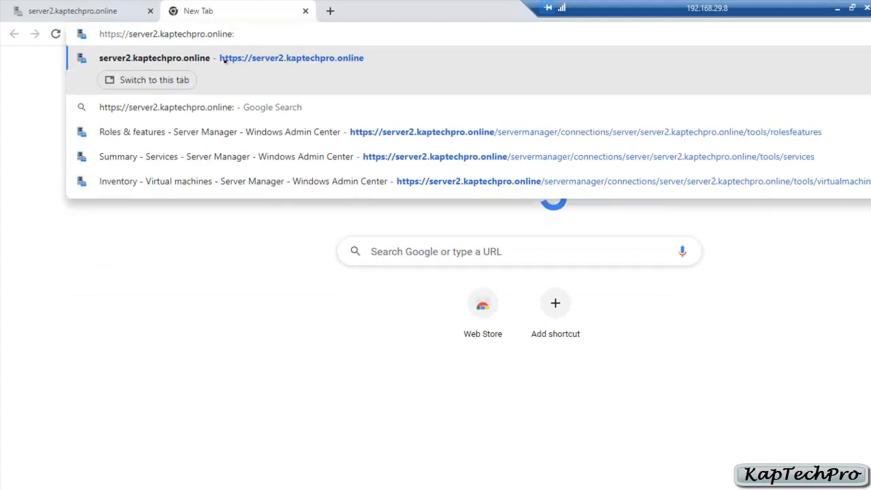
type("4")
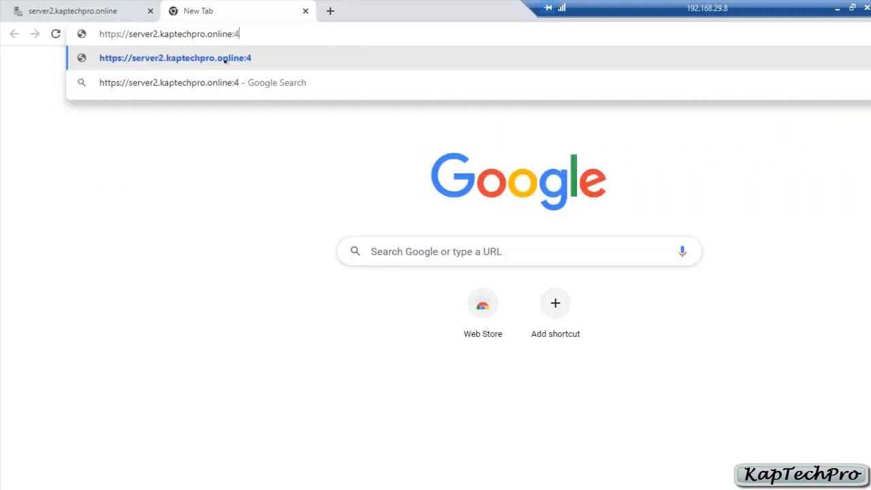
type("433")
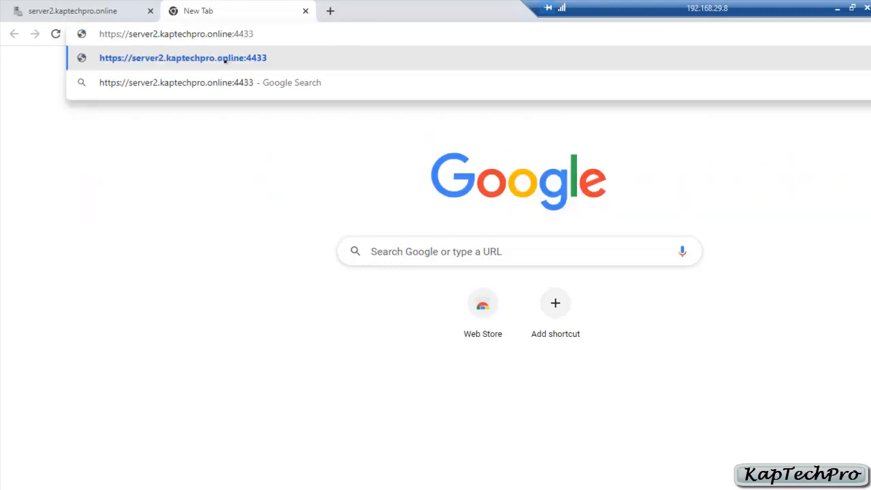
key("Return")
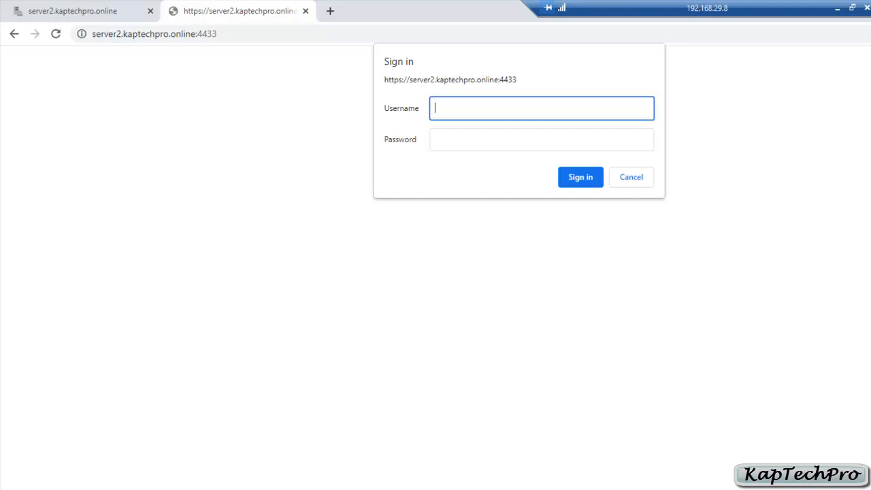
Sign in to the Windows Admin Center site with the username administrator and the account password.
type("administrator")
key("Tab")
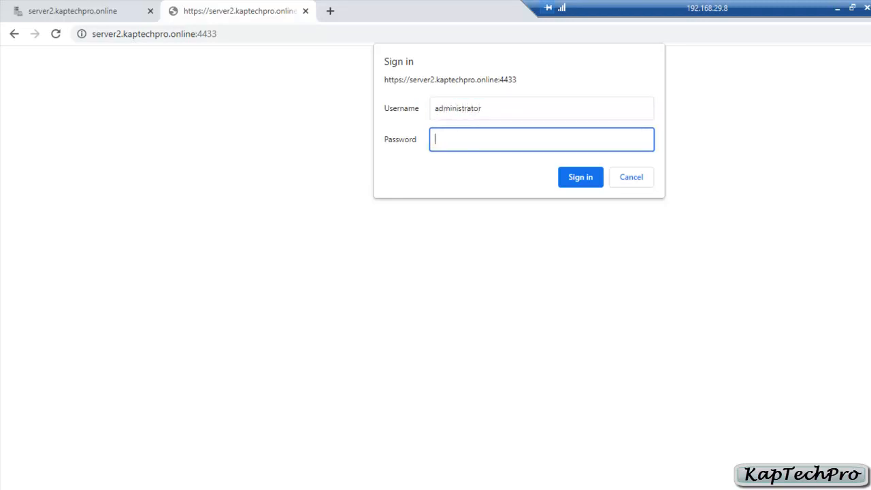
type("P@ssw0rd")
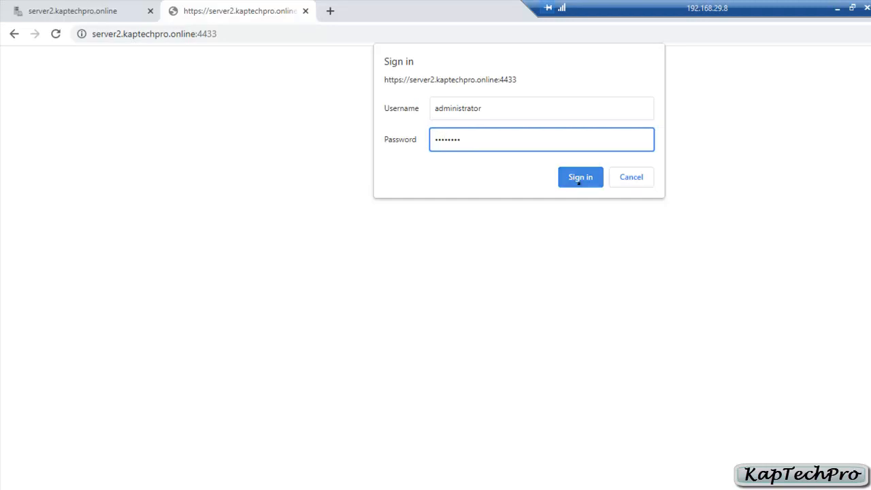
left_click(578, 180)
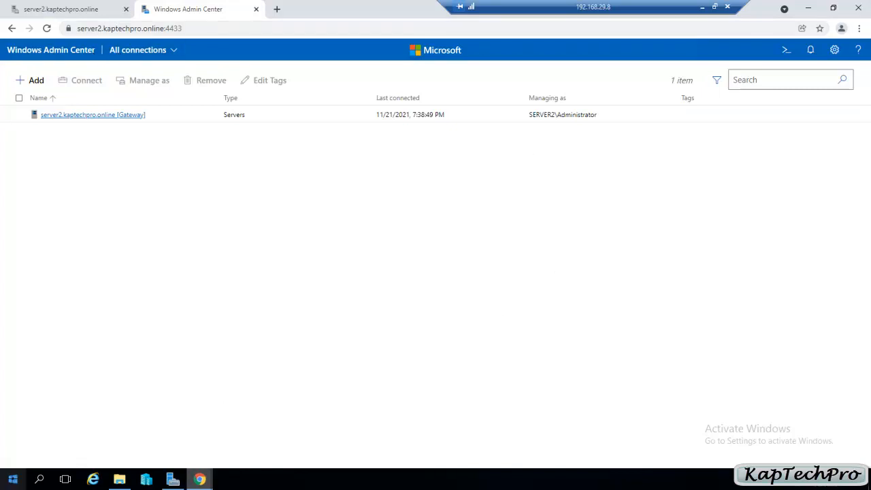
Search Windows for "serv" and open the Services desktop app.
left_click(13, 479)
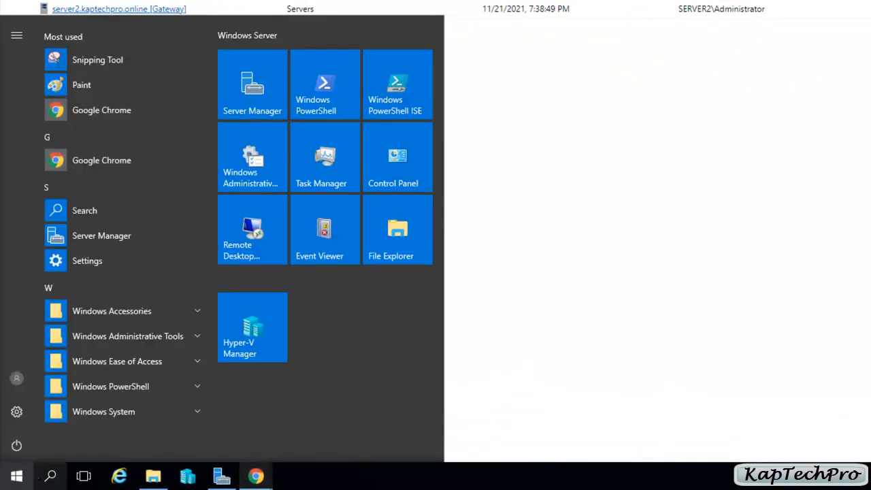
left_click(49, 475)
type("serv")
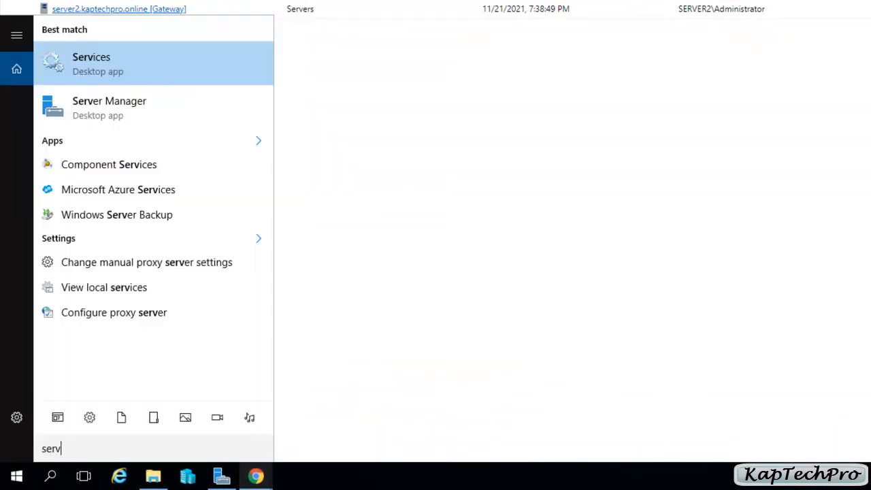
left_click(87, 71)
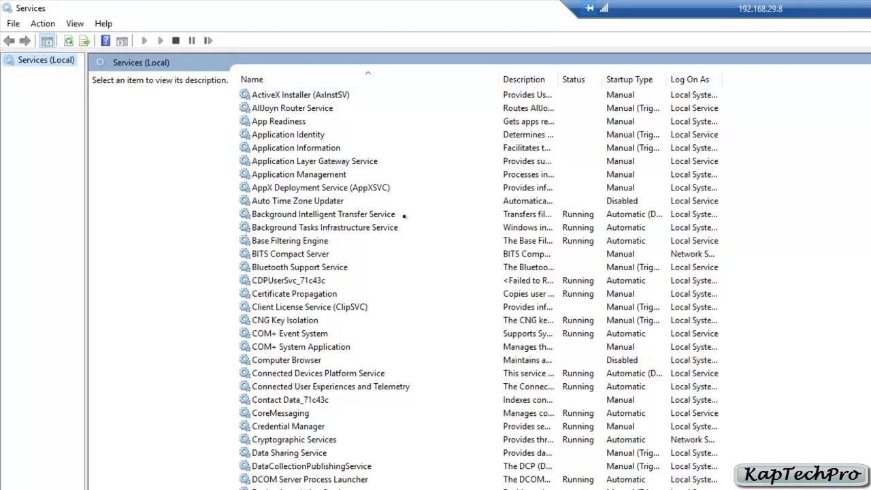
Select the Windows Admin Center service in the local services list and examine its stop and restart options.
scroll(404, 216, "down", 4)
scroll(404, 217, "down", 15)
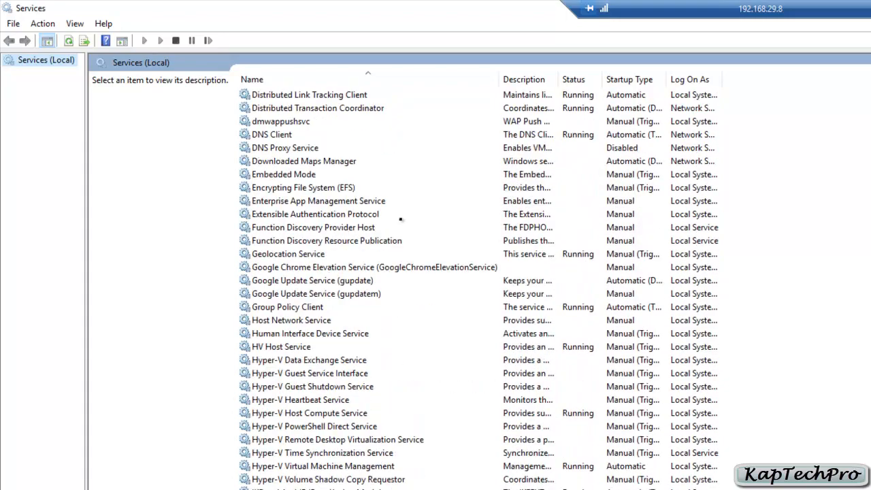
scroll(402, 219, "down", 20)
left_click(302, 107)
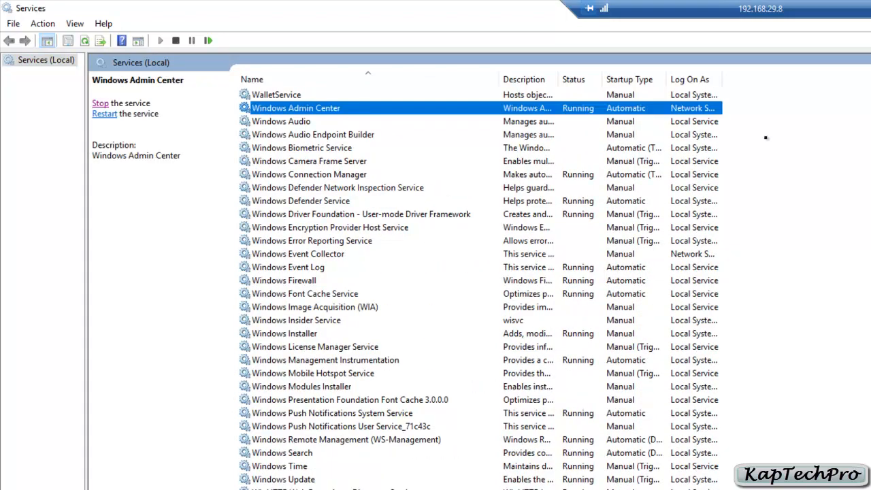
left_click(100, 104)
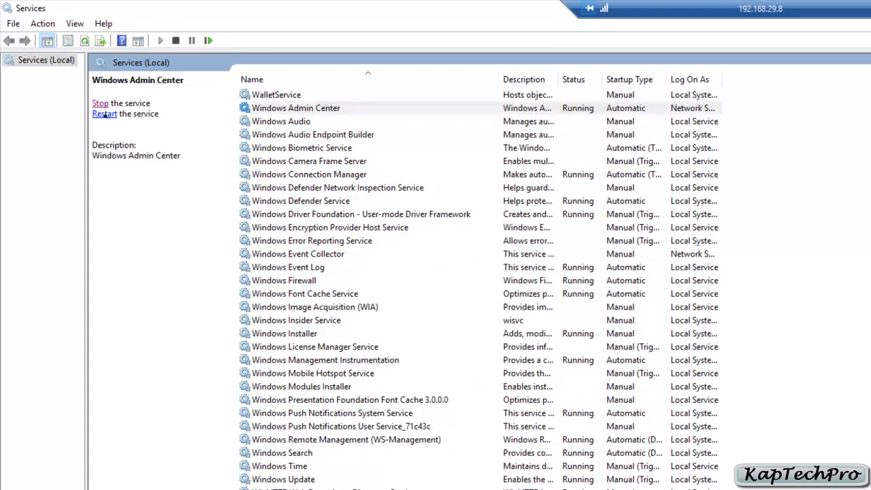